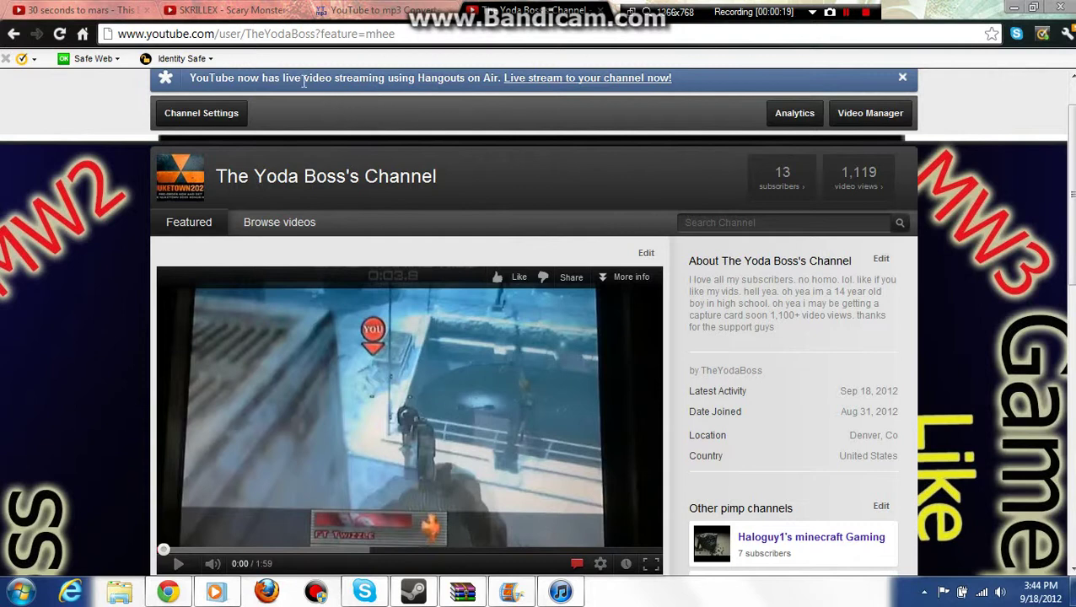
# Copy the web address of the YouTube video "SKRILLEX - Scary Monsters And Nice Sprites"
pyautogui.click(210, 10)
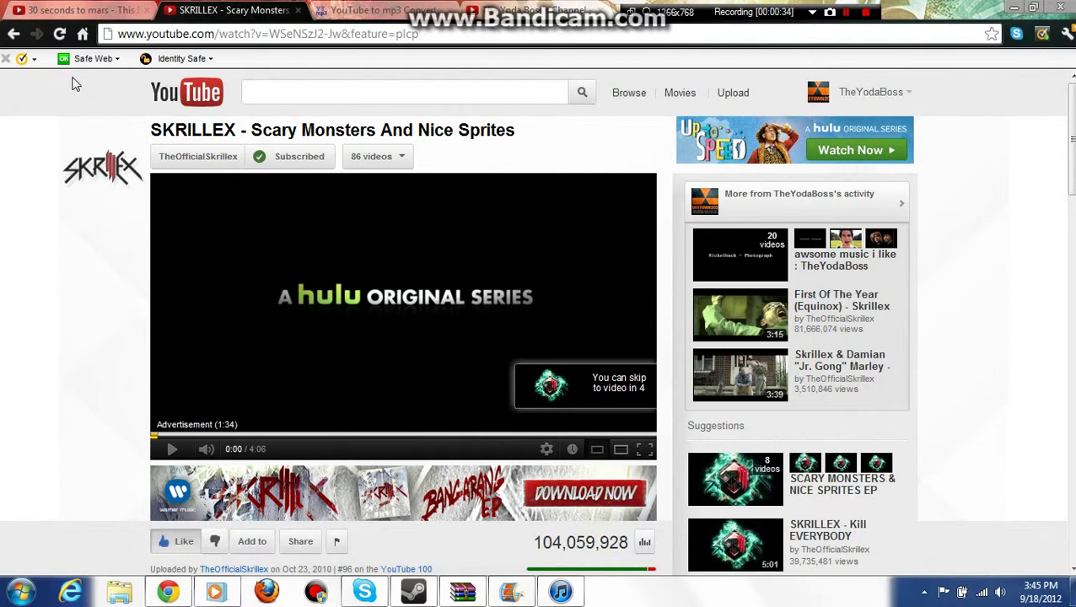
pyautogui.click(215, 35)
pyautogui.rightClick(215, 46)
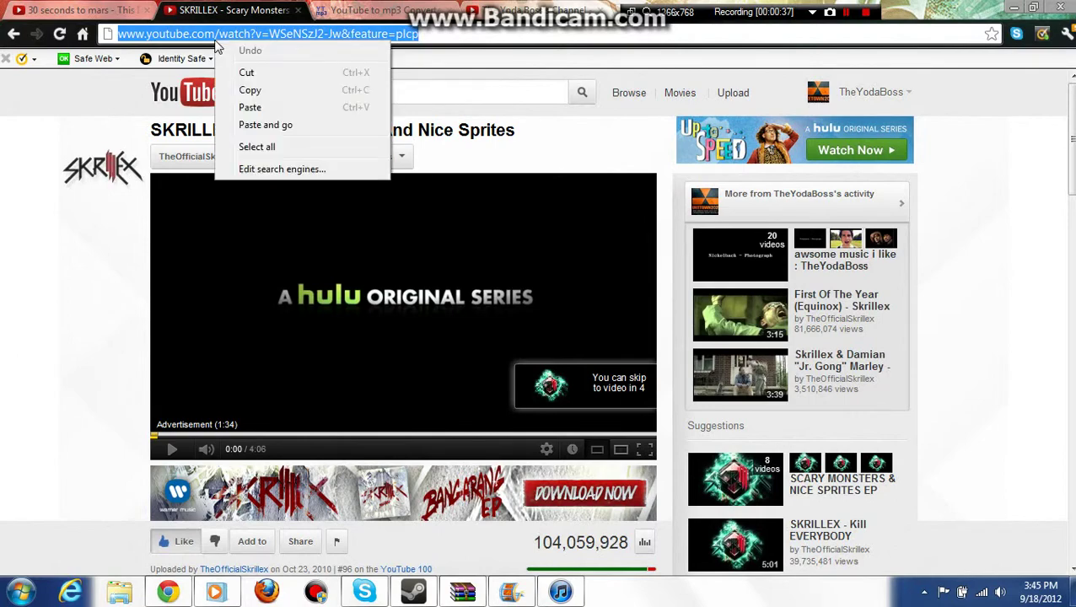
pyautogui.click(248, 88)
# Replace the video link on the youtube-mp3.org converter page with the copied YouTube address
pyautogui.click(359, 15)
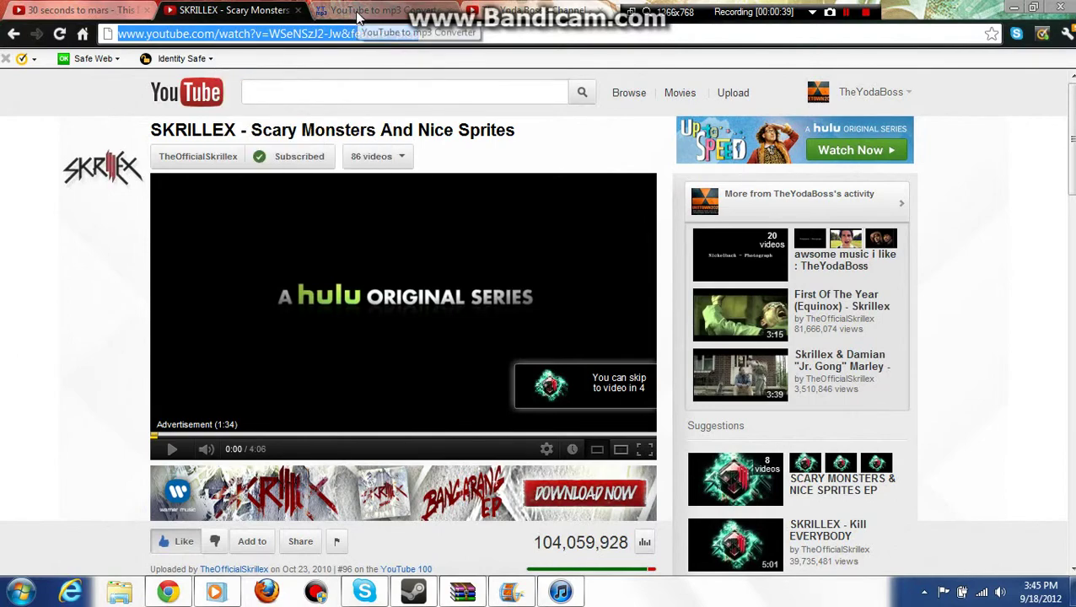
pyautogui.click(238, 34)
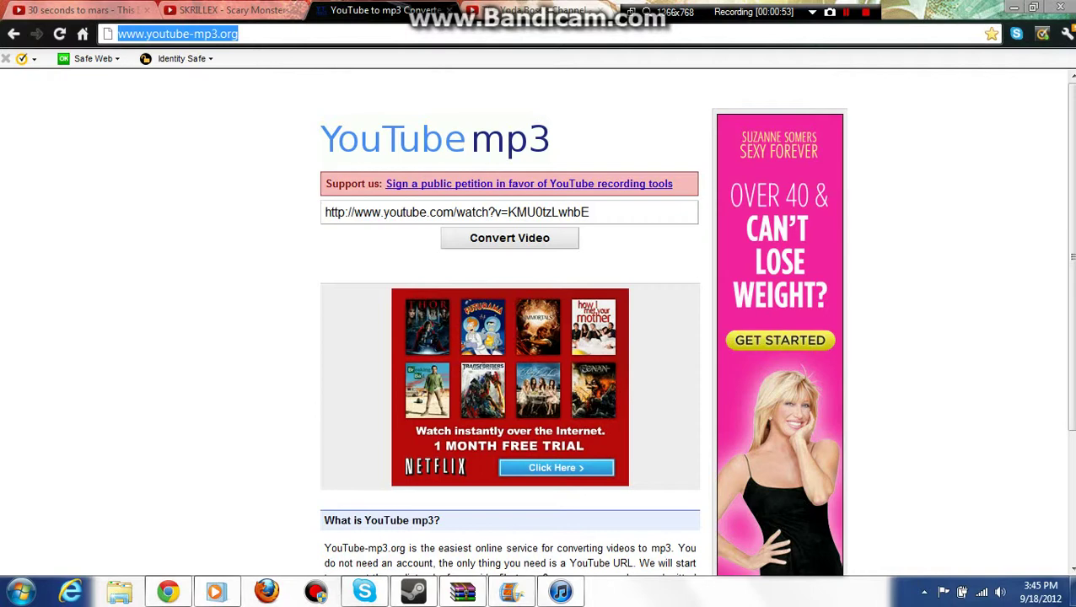
pyautogui.click(506, 212)
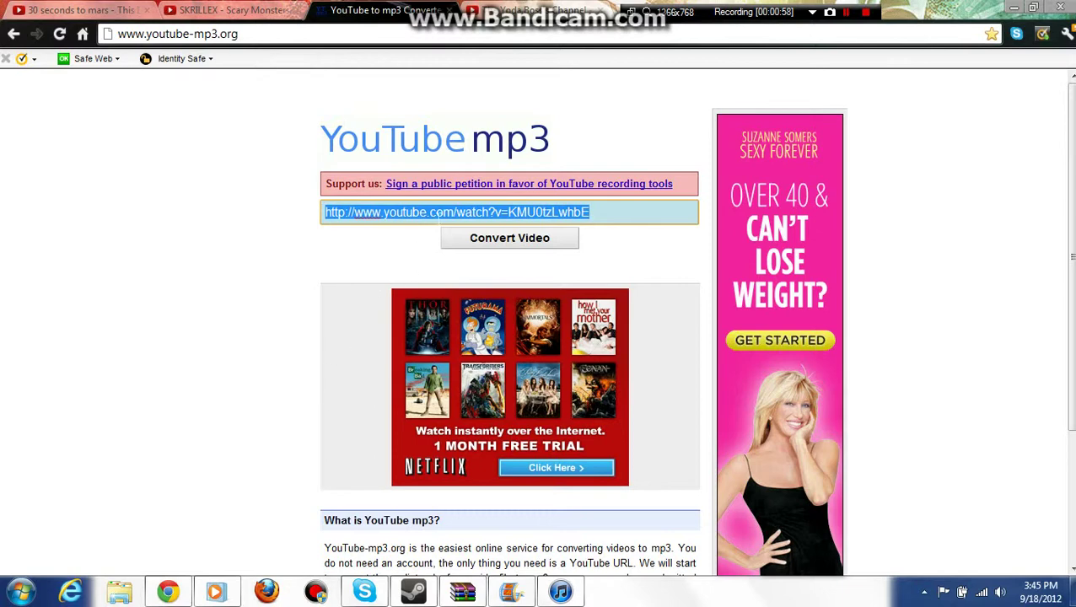
pyautogui.rightClick(550, 212)
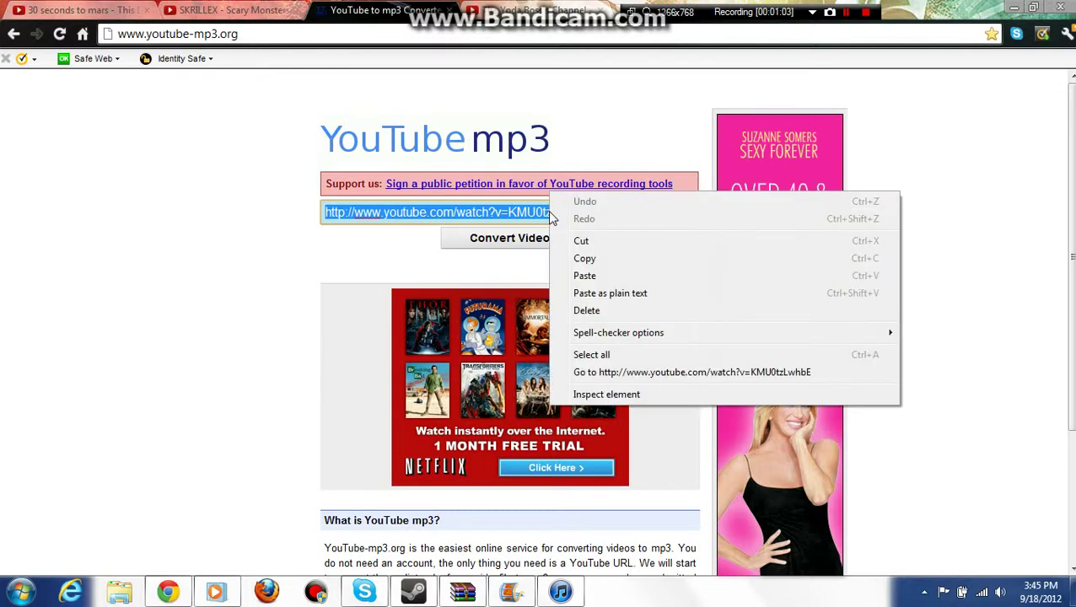
pyautogui.click(584, 275)
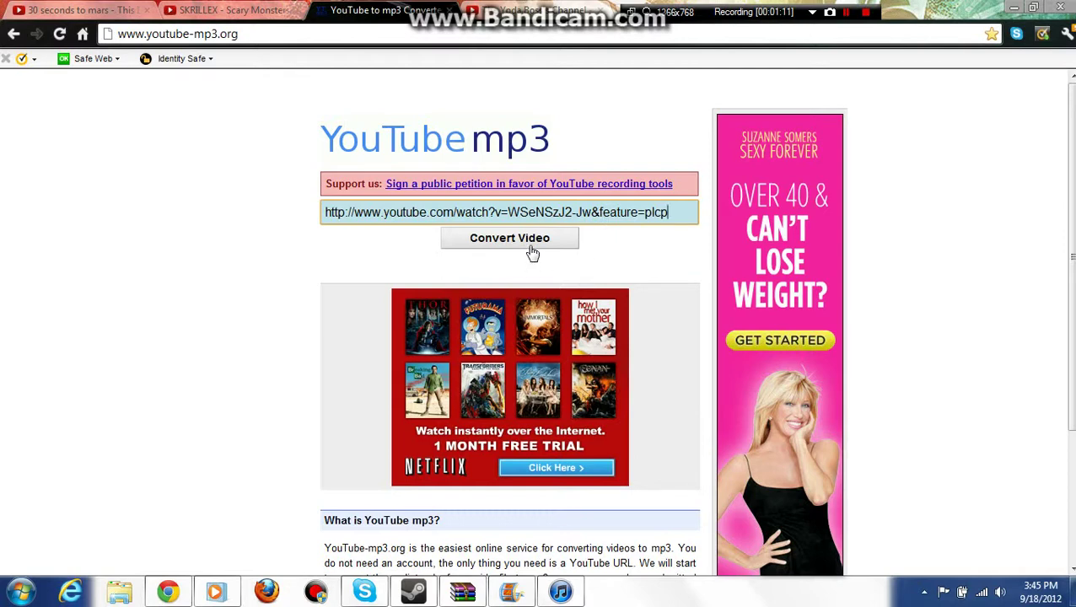
# Convert the SKRILLEX video to mp3 and download the resulting file
pyautogui.click(253, 10)
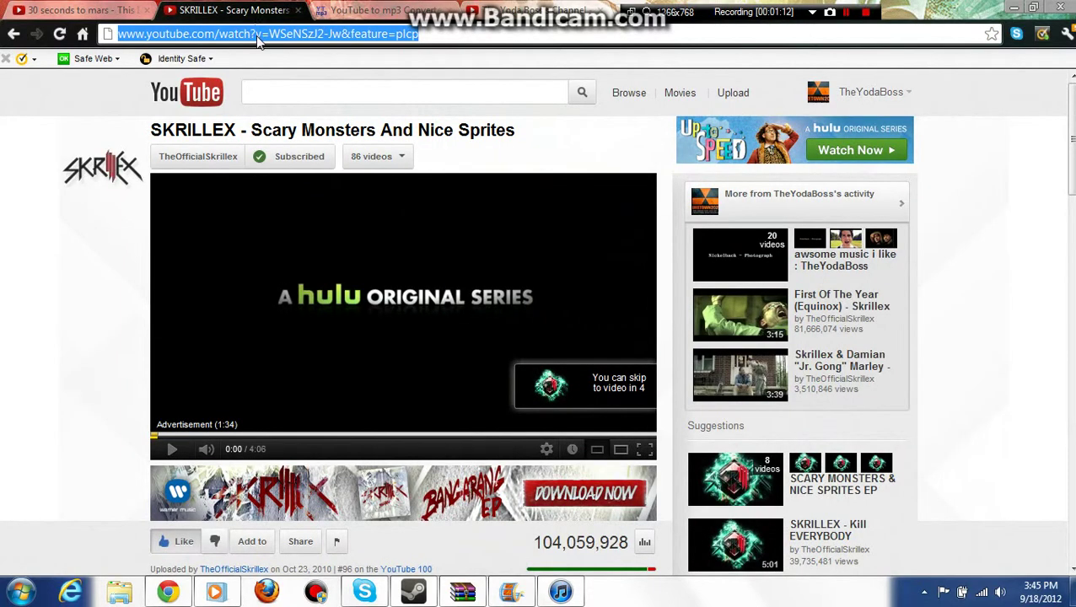
pyautogui.click(380, 10)
pyautogui.click(517, 237)
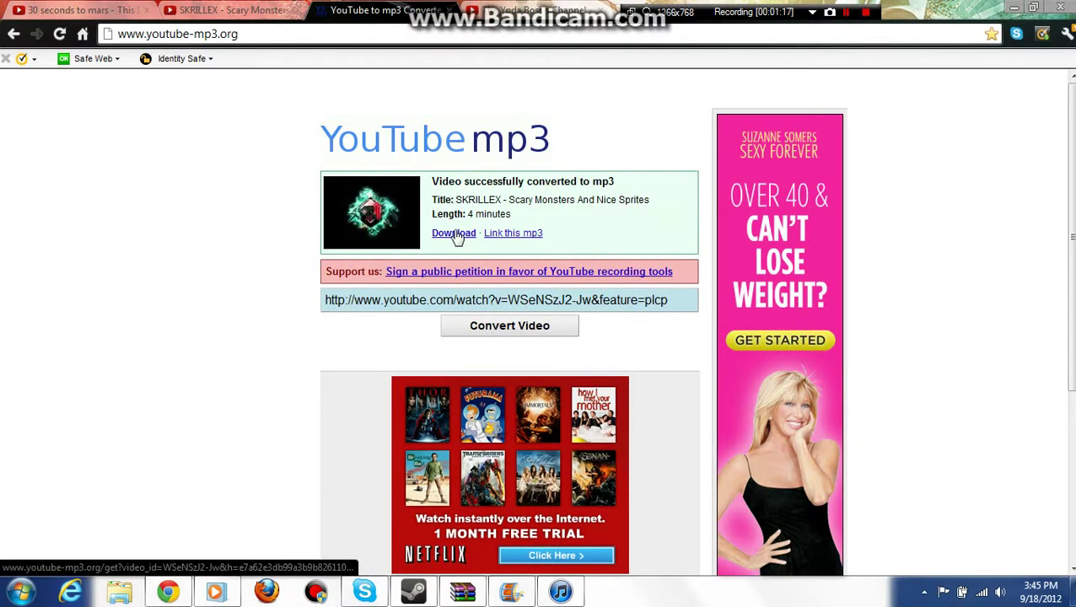
pyautogui.click(456, 237)
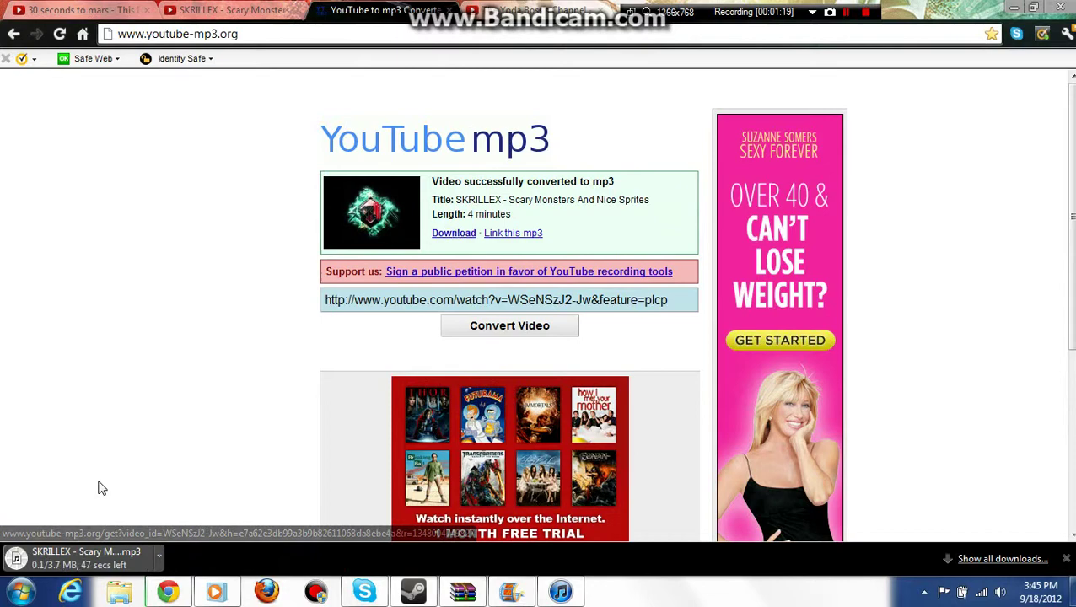
# Open the Downloads folder in Windows Explorer and select the downloaded SKRILLEX mp3 file
pyautogui.click(122, 593)
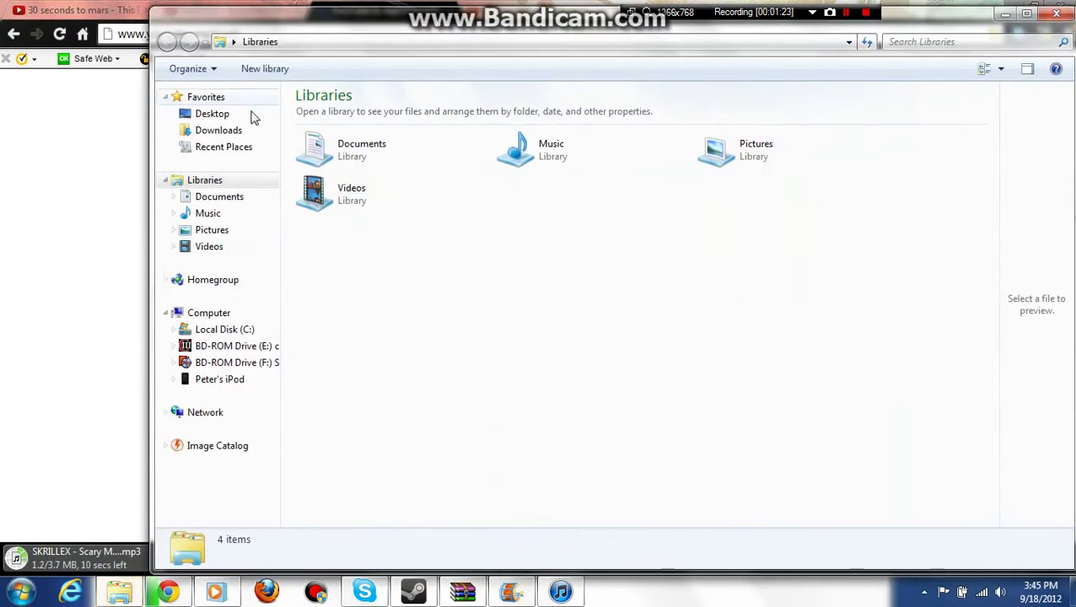
pyautogui.click(217, 133)
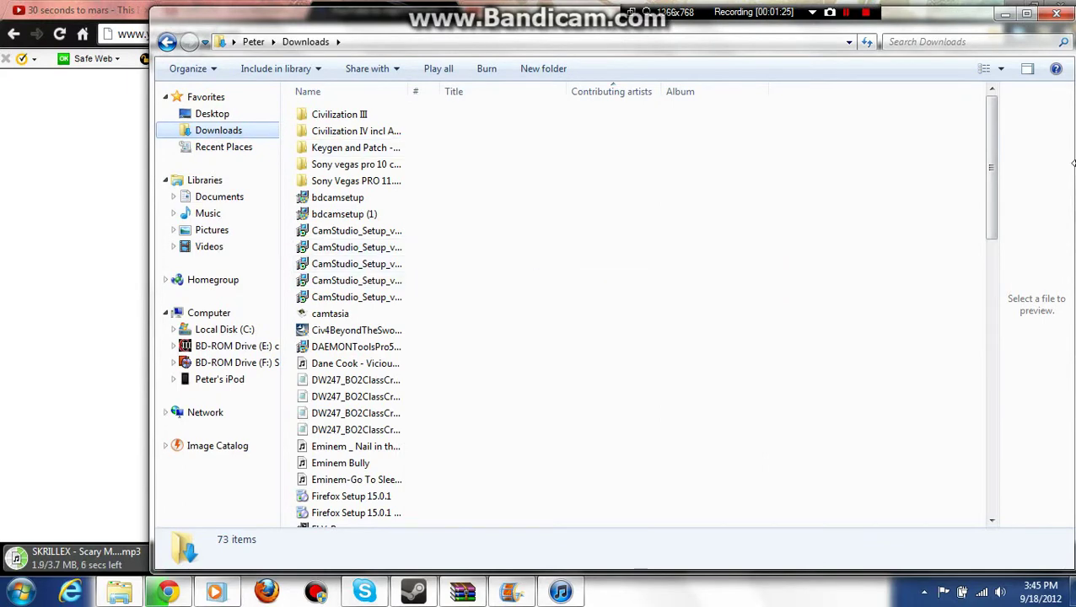
pyautogui.moveTo(989, 179); pyautogui.dragTo(992, 329)
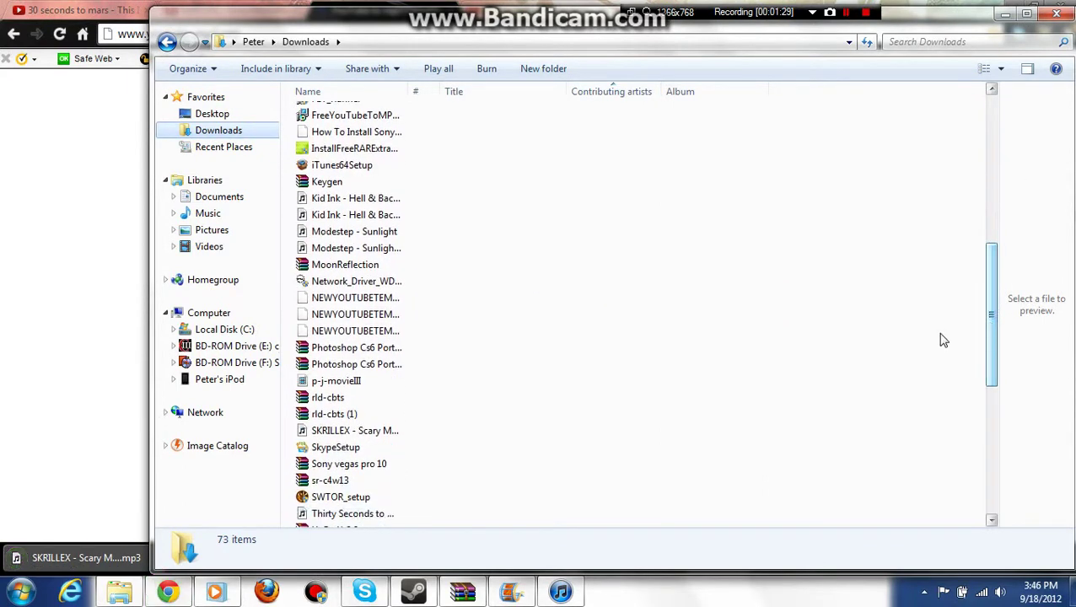
pyautogui.click(449, 436)
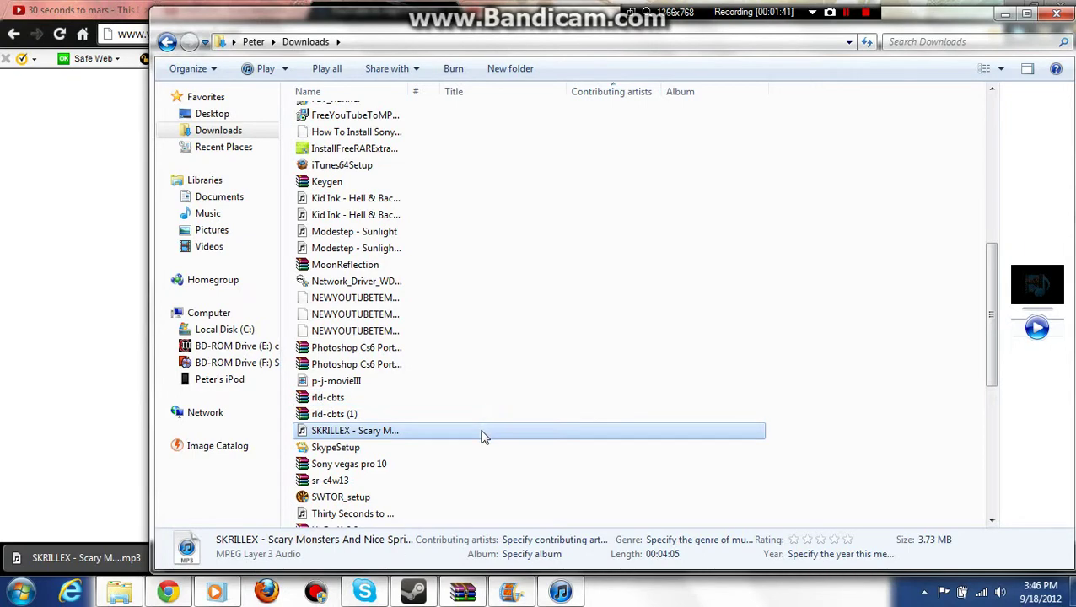
pyautogui.moveTo(483, 438); pyautogui.dragTo(118, 590)
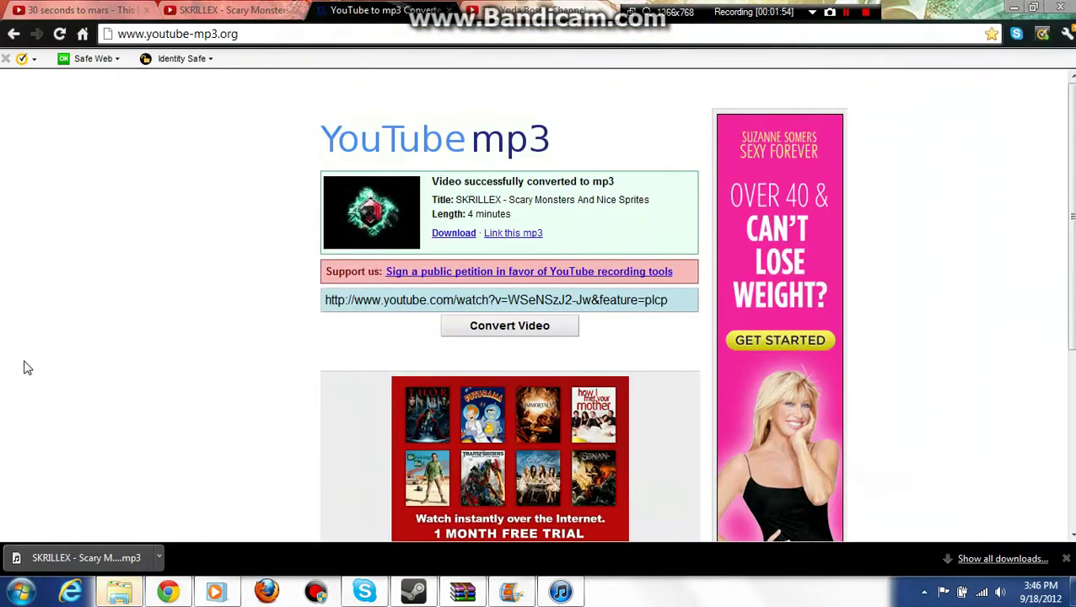
# Switch to iTunes, open the playlist bearing the owner's first name and clear its search filter
pyautogui.click(26, 364)
pyautogui.click(560, 590)
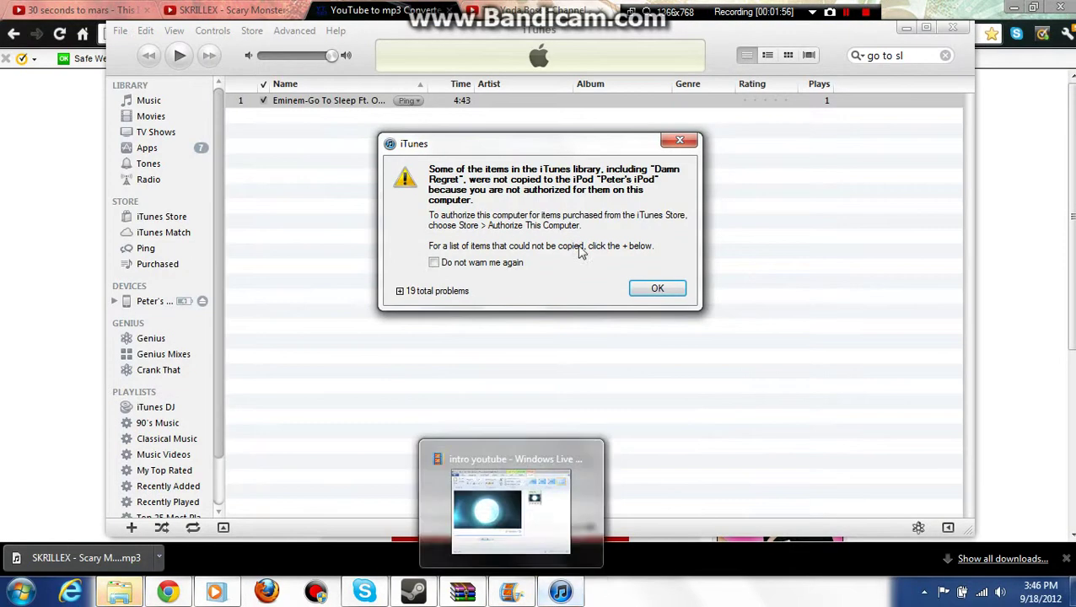
pyautogui.click(674, 290)
pyautogui.moveTo(222, 395); pyautogui.dragTo(219, 491)
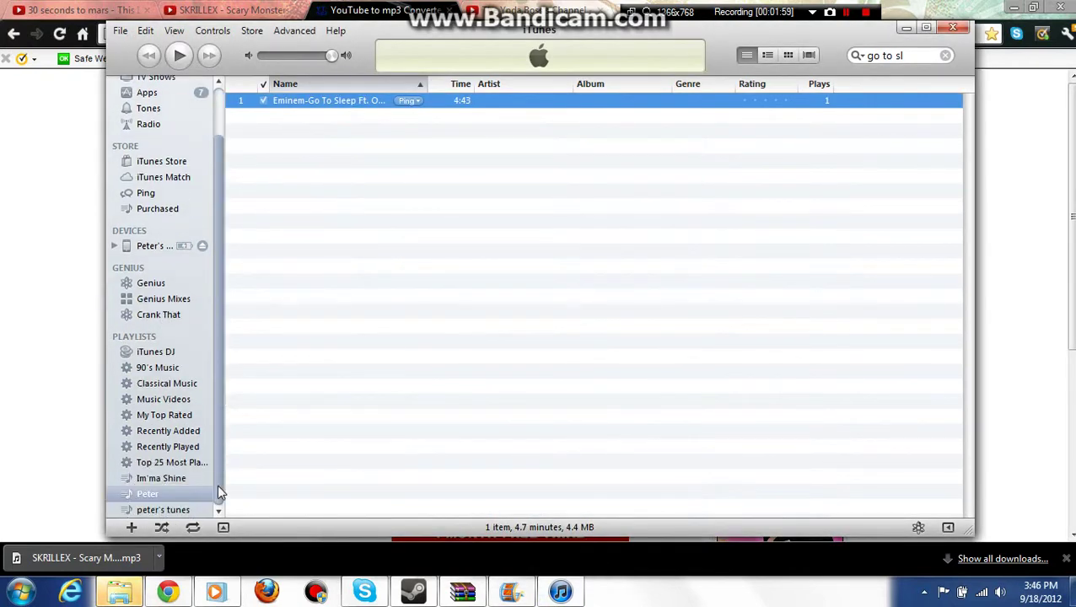
pyautogui.click(200, 497)
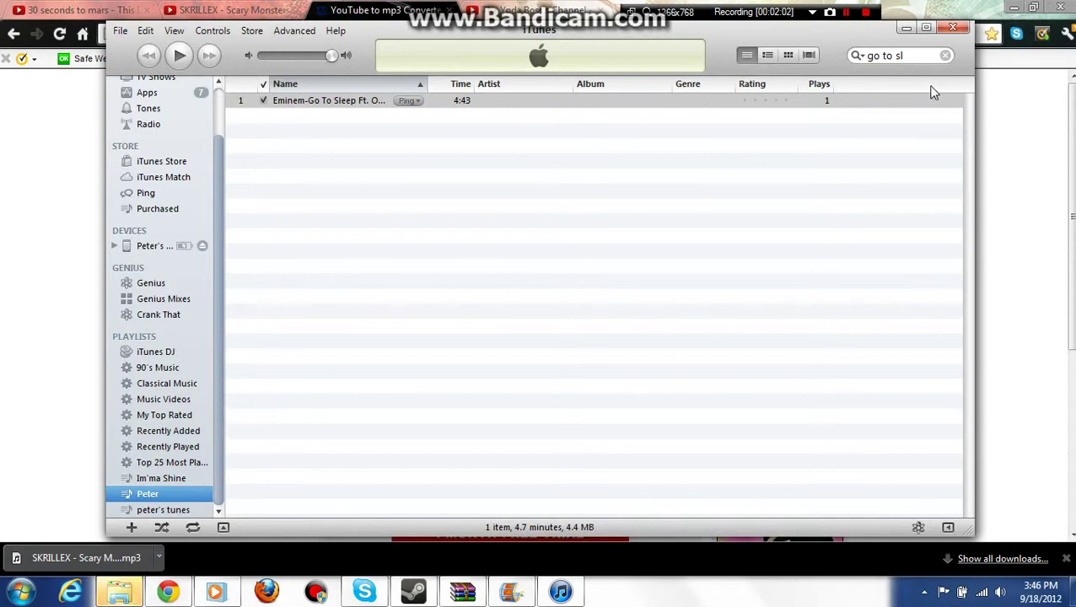
pyautogui.click(946, 55)
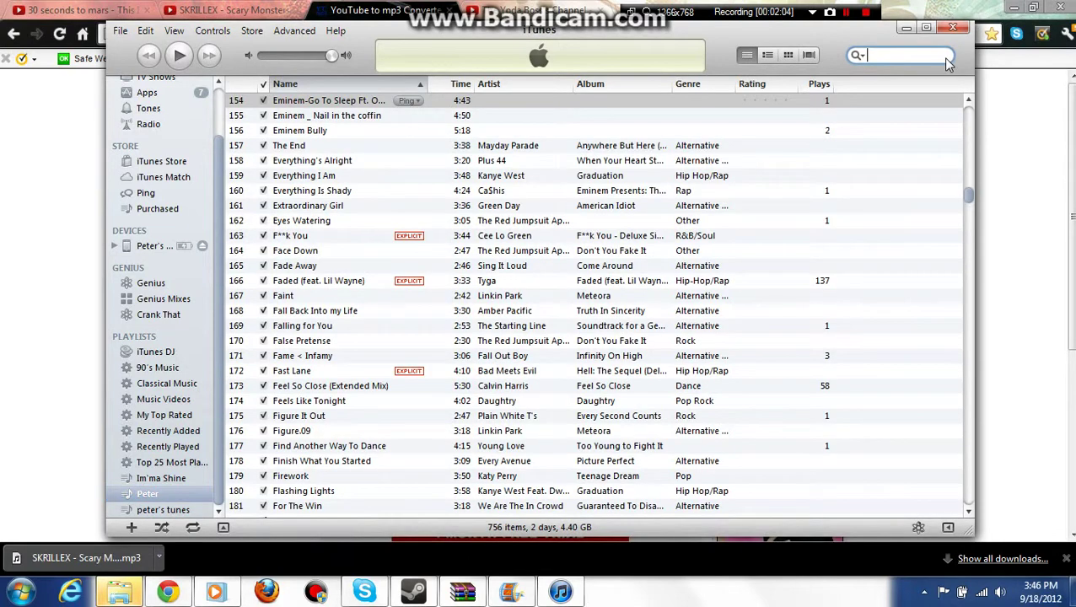
# Add the SKRILLEX mp3 from the Downloads folder to the owner's playlist in iTunes
pyautogui.click(154, 246)
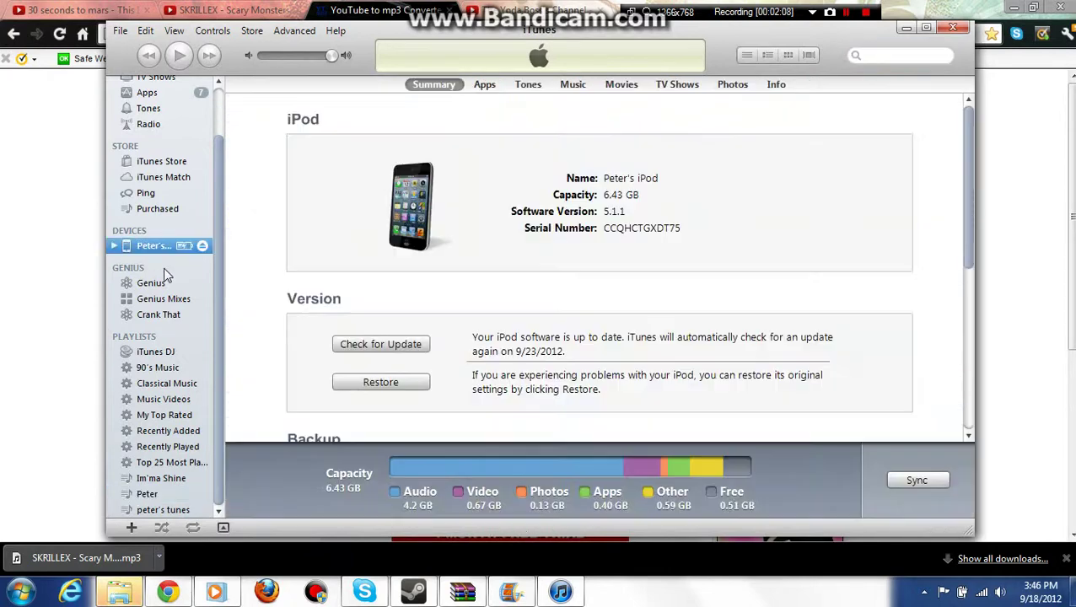
pyautogui.click(148, 495)
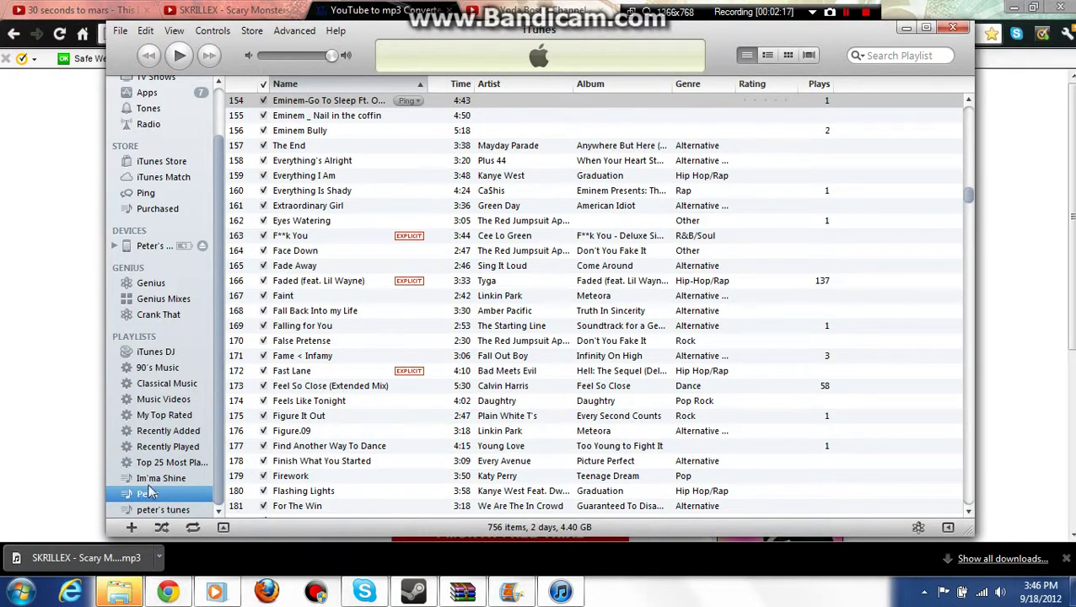
pyautogui.click(127, 593)
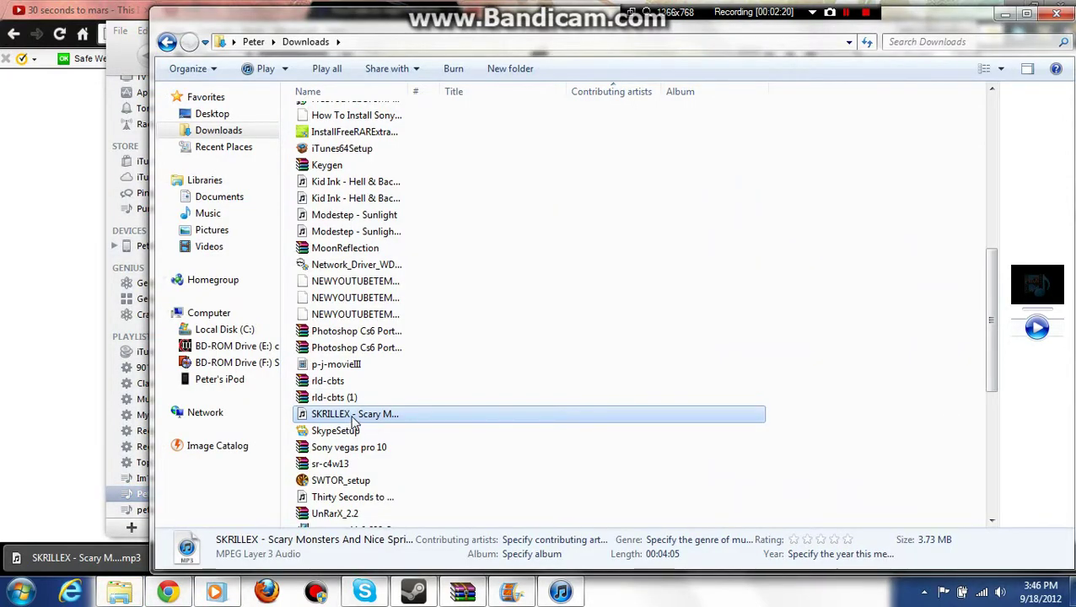
pyautogui.moveTo(354, 422); pyautogui.dragTo(319, 381)
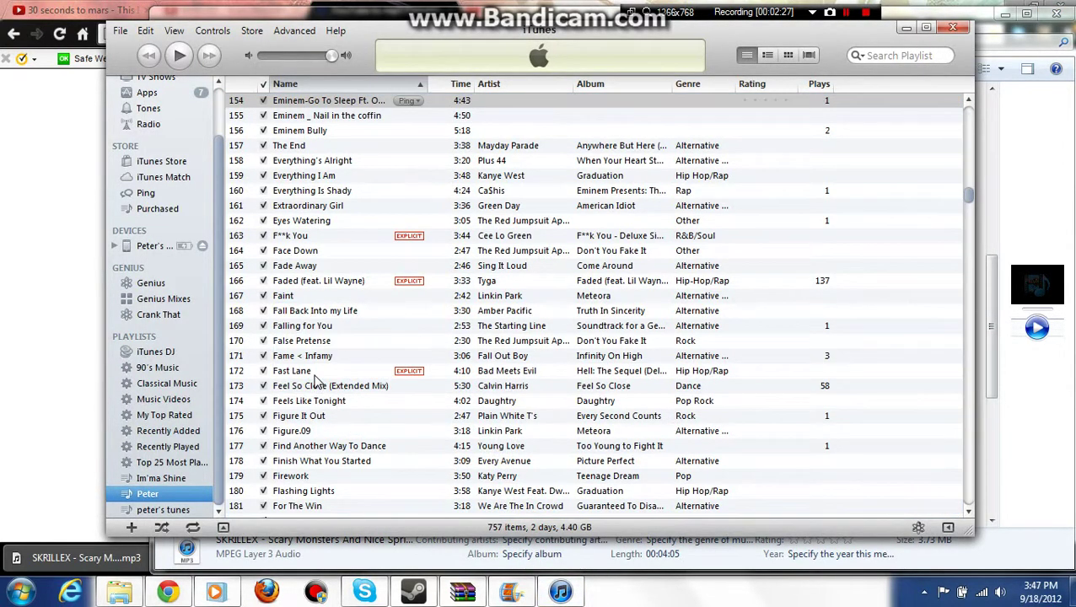
# Search the iTunes playlist for "skr" and briefly play the SKRILLEX track before pausing it
pyautogui.click(906, 28)
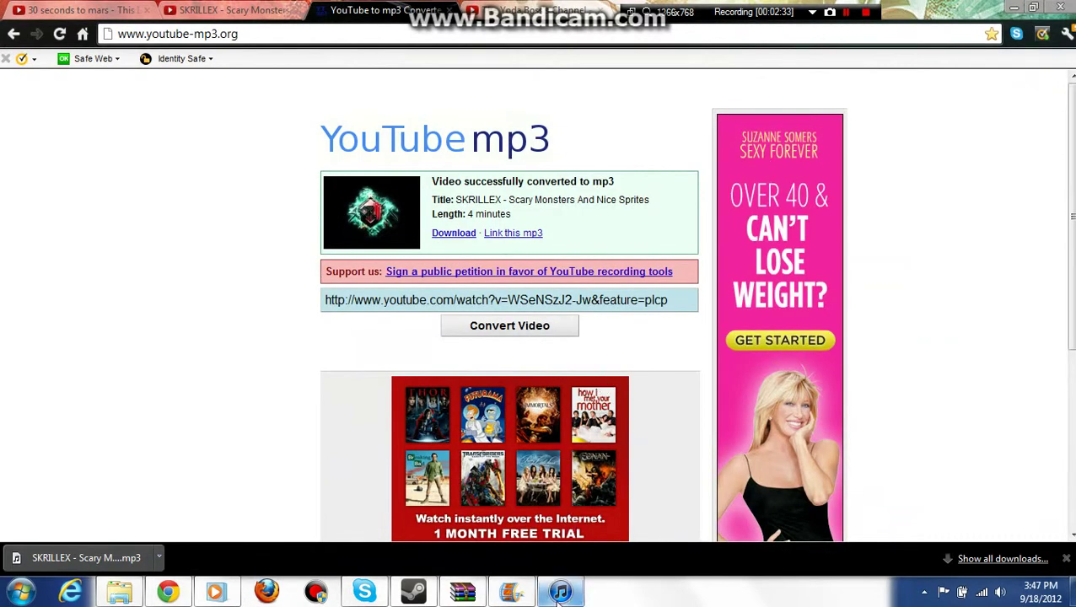
pyautogui.click(560, 591)
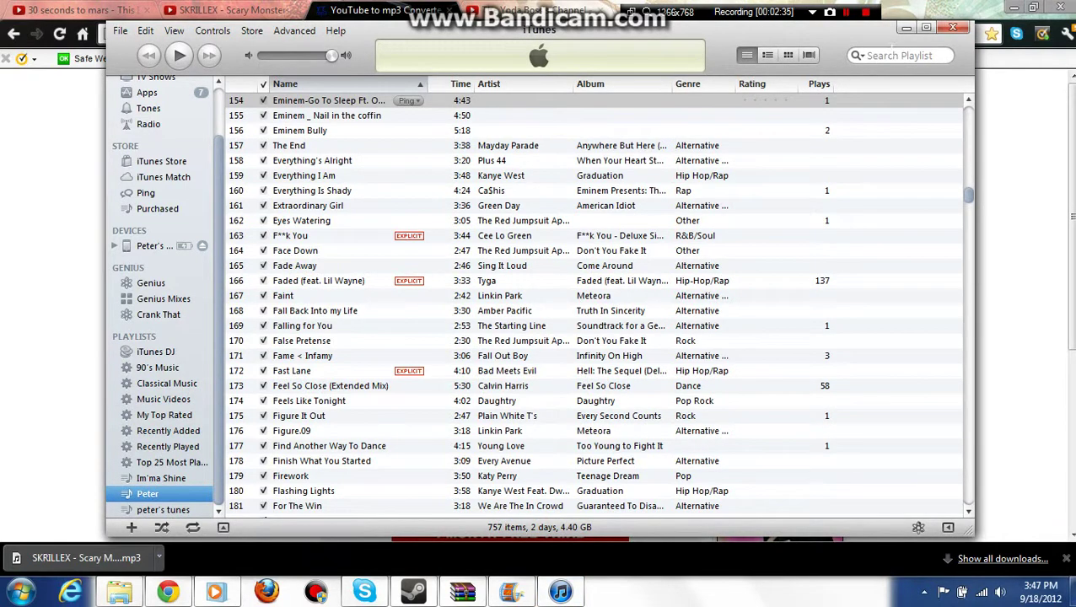
pyautogui.click(893, 55)
pyautogui.write('sk')
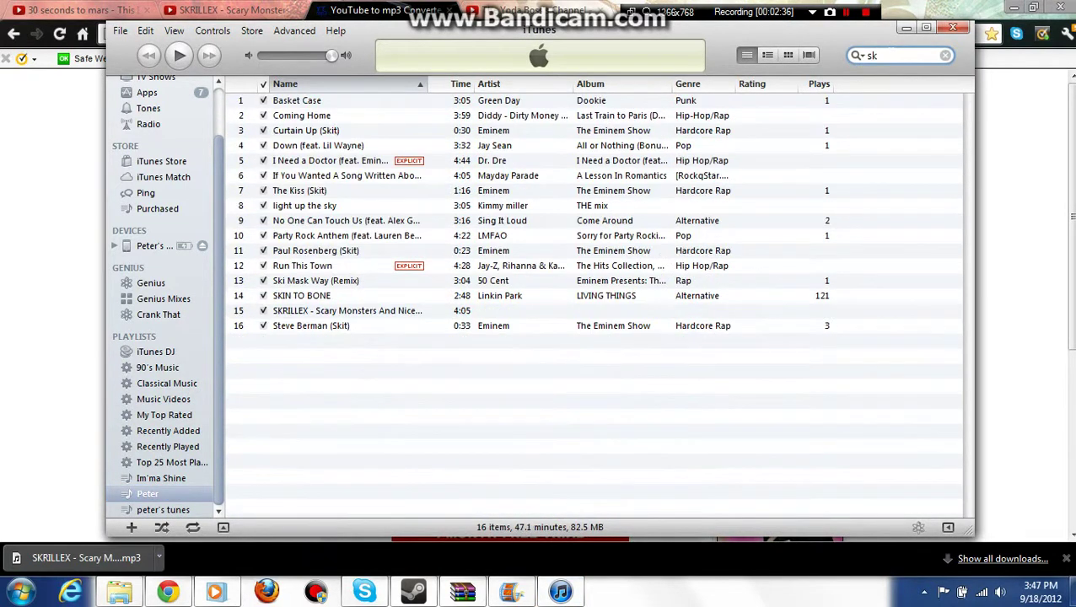
pyautogui.write('r')
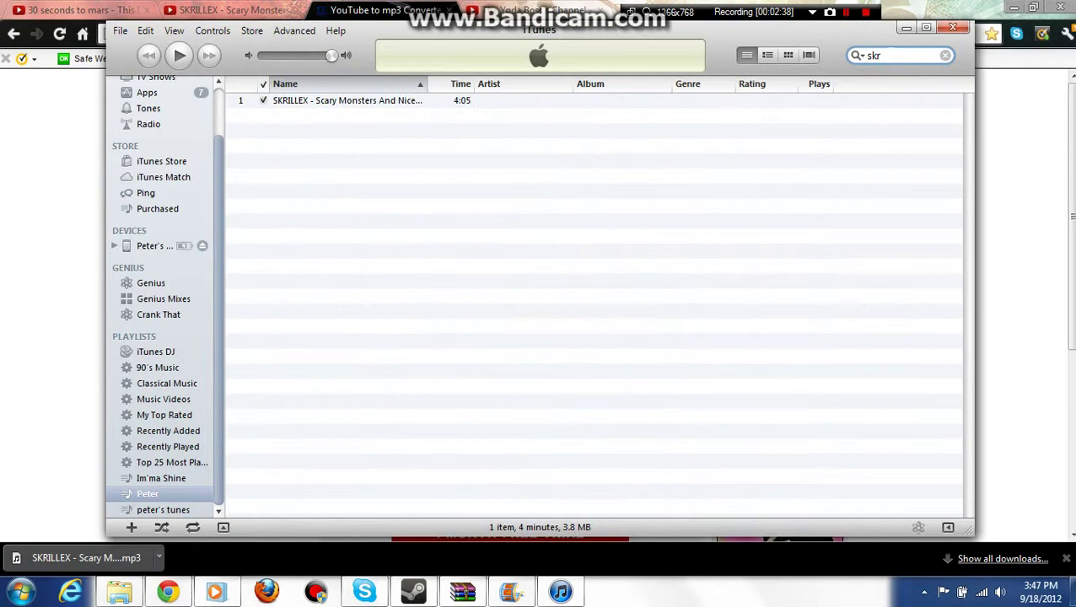
pyautogui.doubleClick(382, 105)
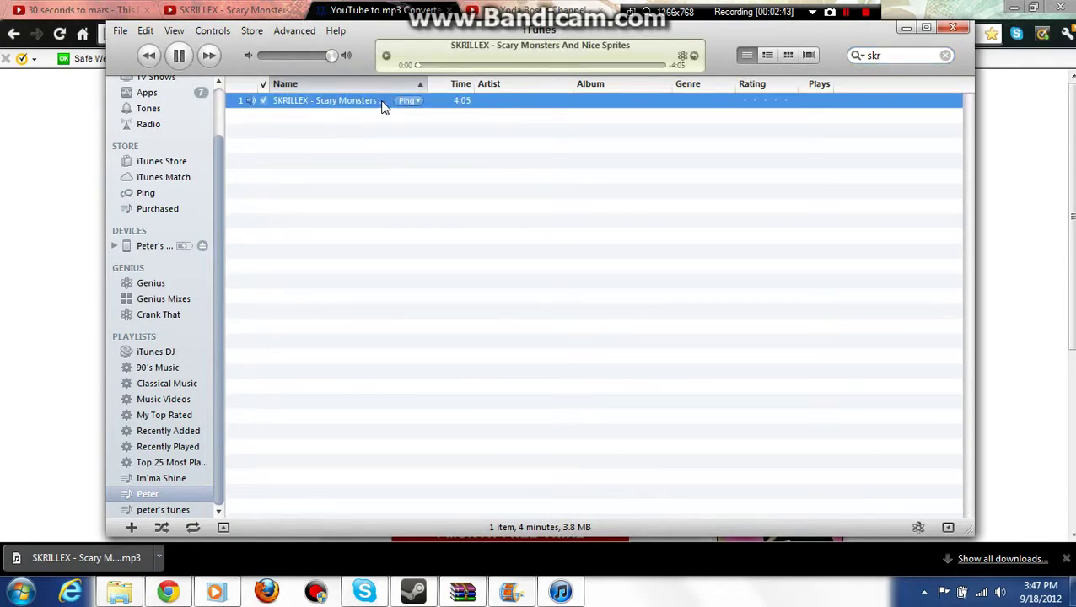
pyautogui.click(179, 56)
# Sync the connected iPod from its summary page and dismiss the authorization warning
pyautogui.scroll(2, 221, 264)
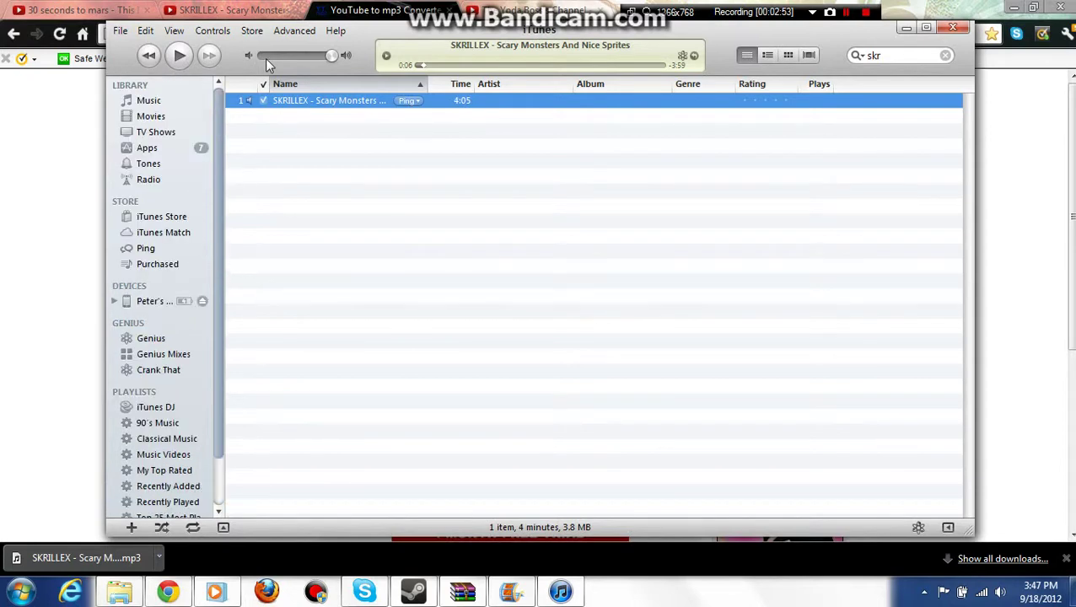
pyautogui.scroll(-2, 213, 287)
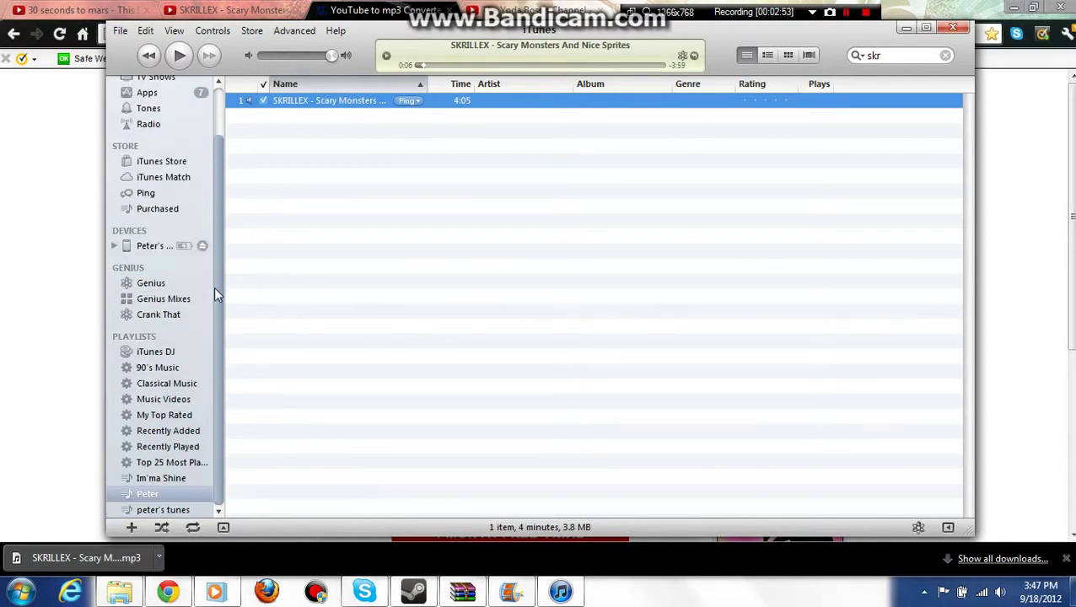
pyautogui.click(150, 246)
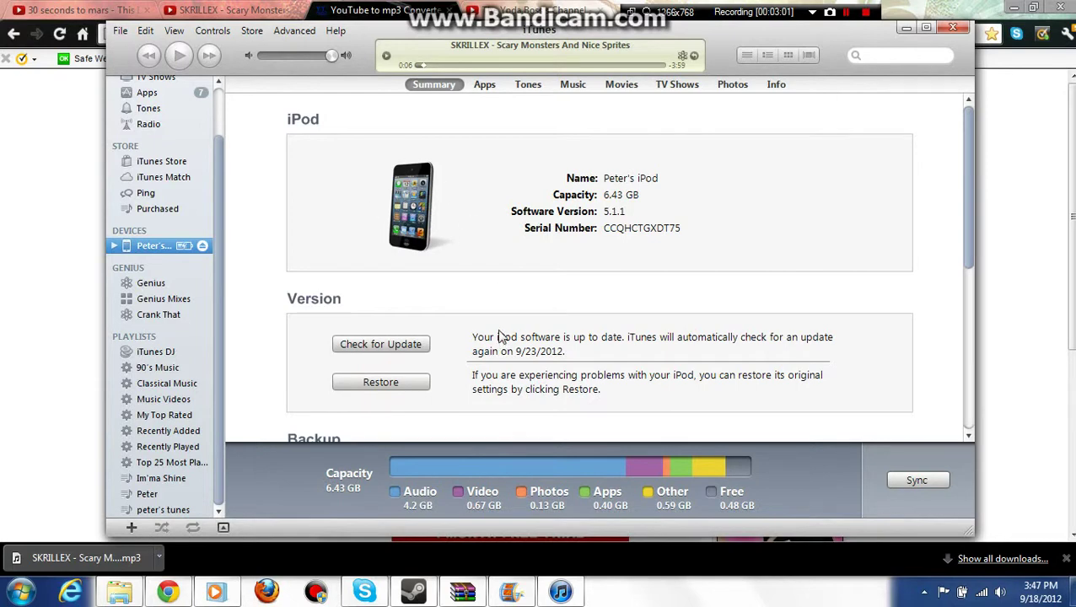
pyautogui.moveTo(970, 230); pyautogui.dragTo(961, 163)
pyautogui.click(899, 482)
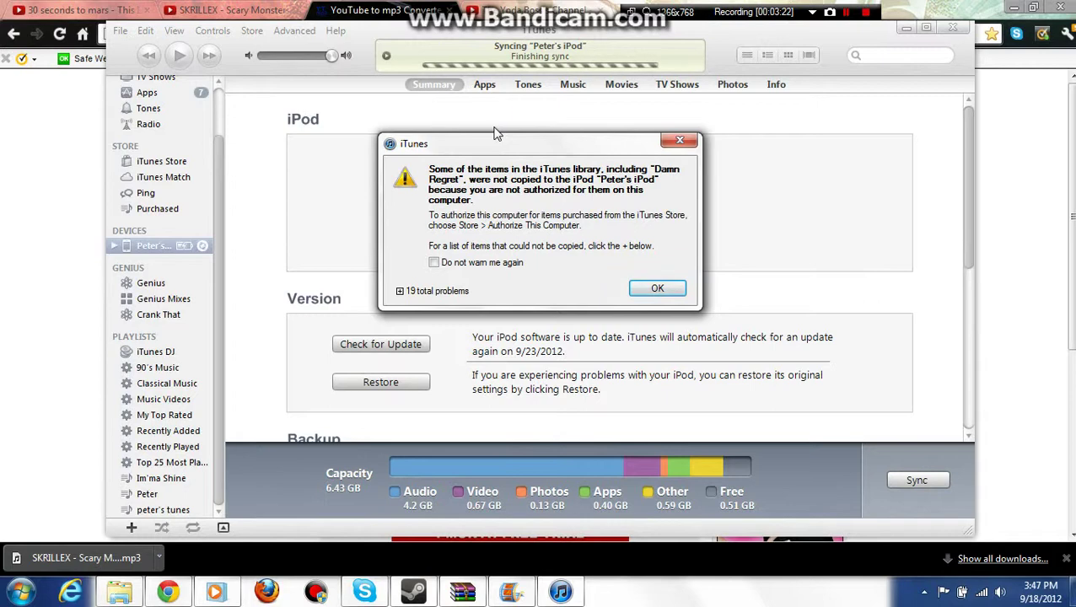
pyautogui.press('Return')
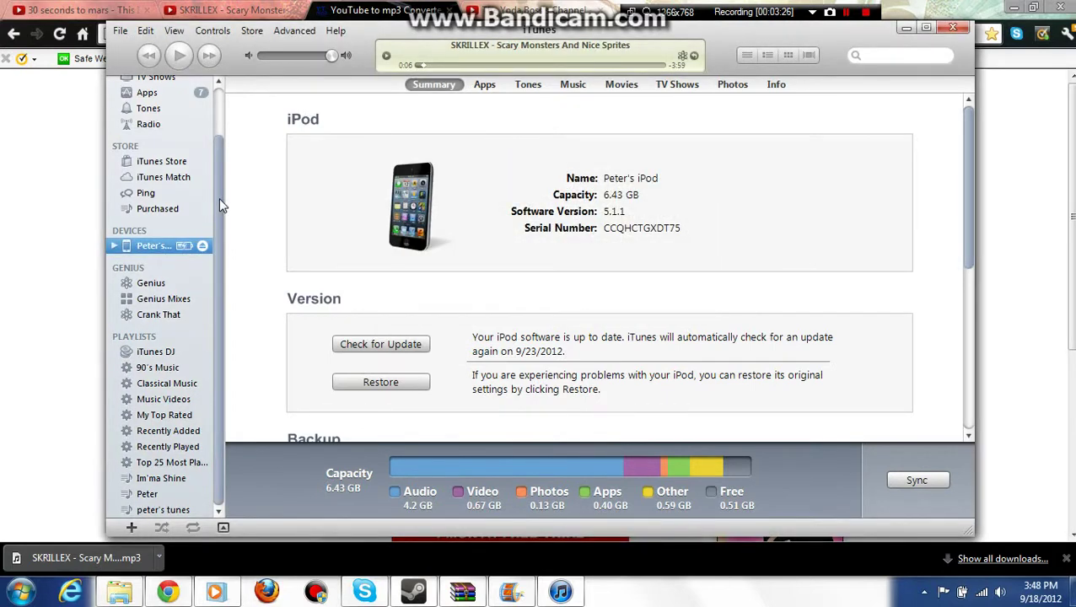
# Return to the YouTube channel page in the browser
pyautogui.moveTo(218, 203); pyautogui.dragTo(221, 152)
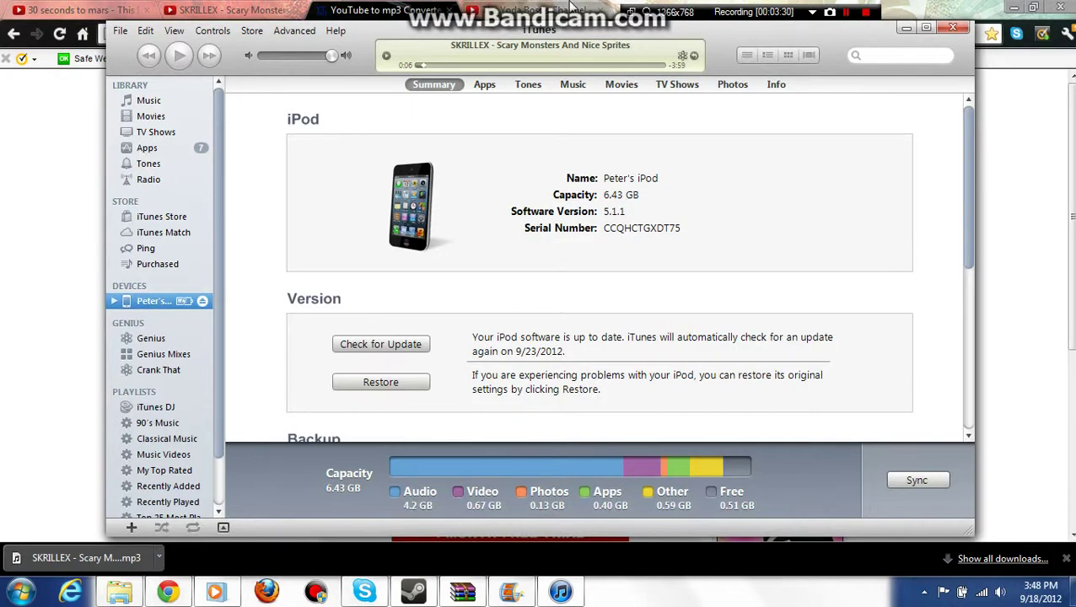
pyautogui.click(531, 11)
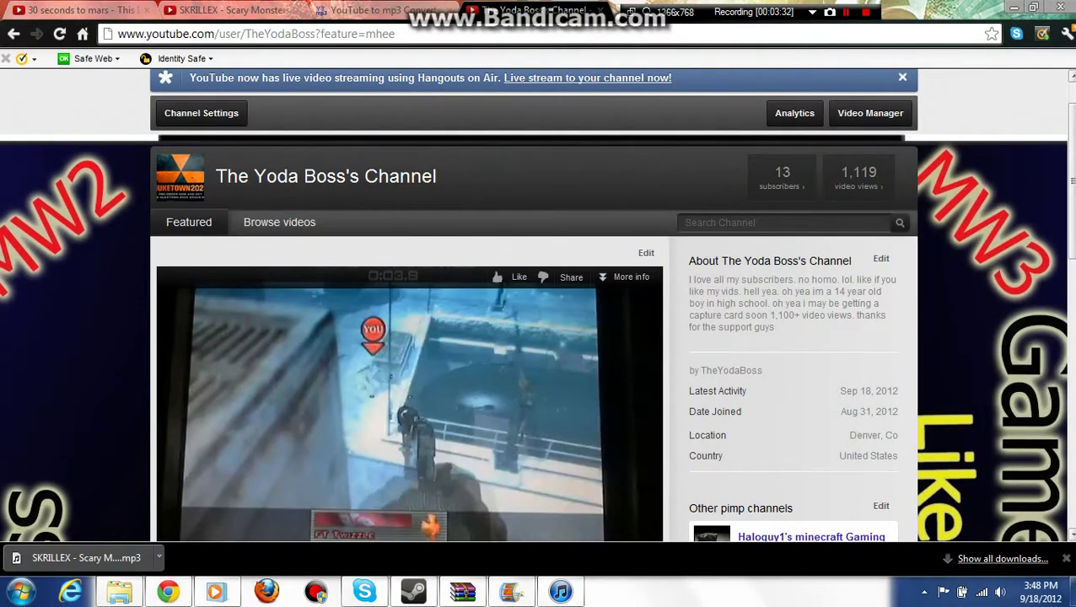
# Open the Video Manager for the YouTube account to view the channel's uploads
pyautogui.scroll(2, 913, 82)
pyautogui.click(864, 92)
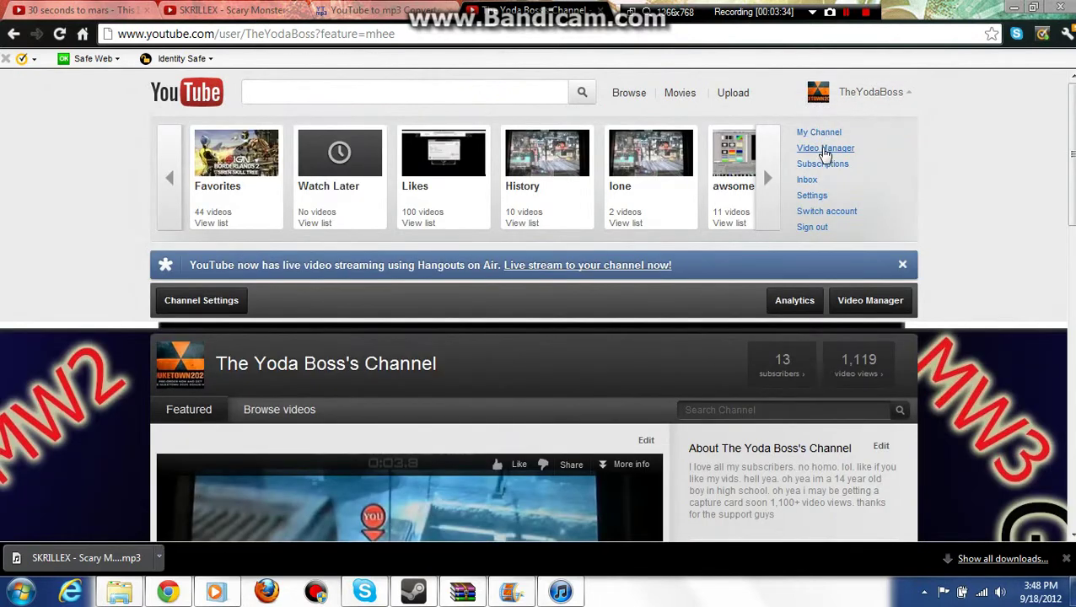
pyautogui.click(825, 148)
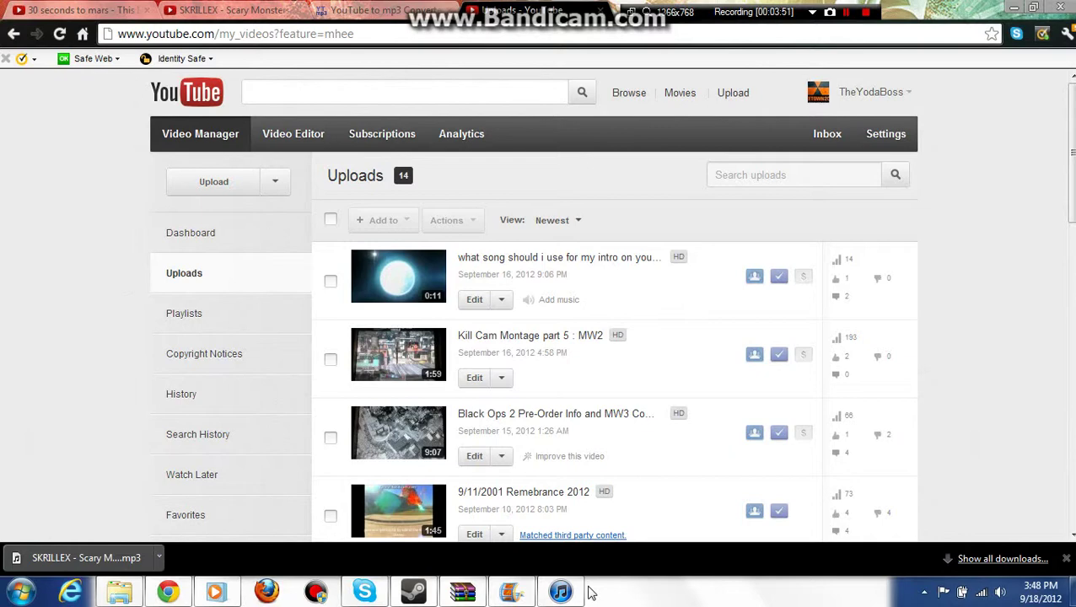
# Switch to iTunes to view the iPod's summary page and return to the YouTube uploads in the browser
pyautogui.moveTo(580, 594)
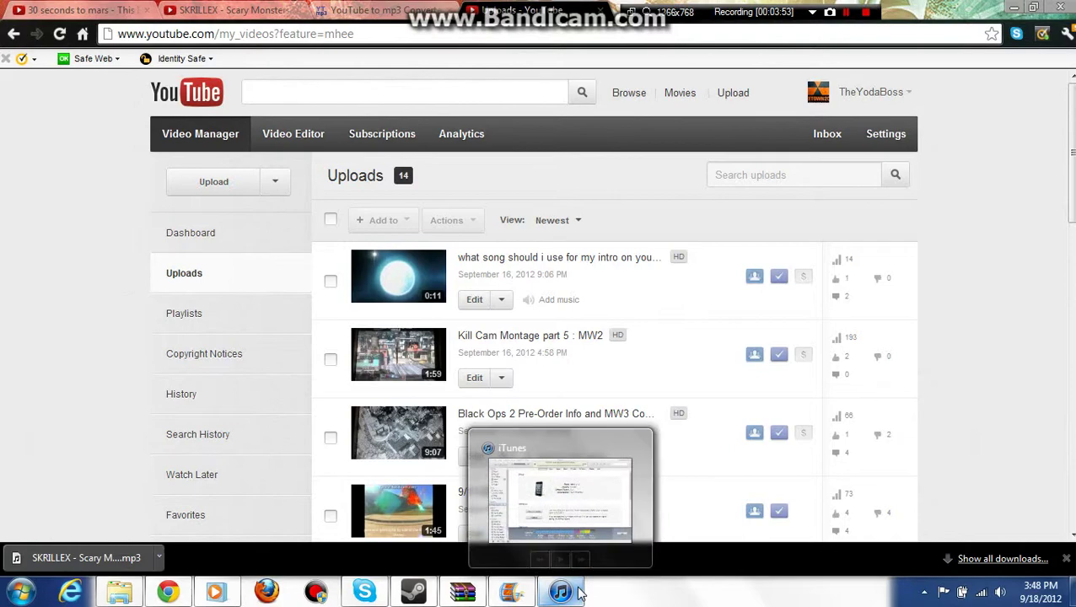
pyautogui.click(498, 443)
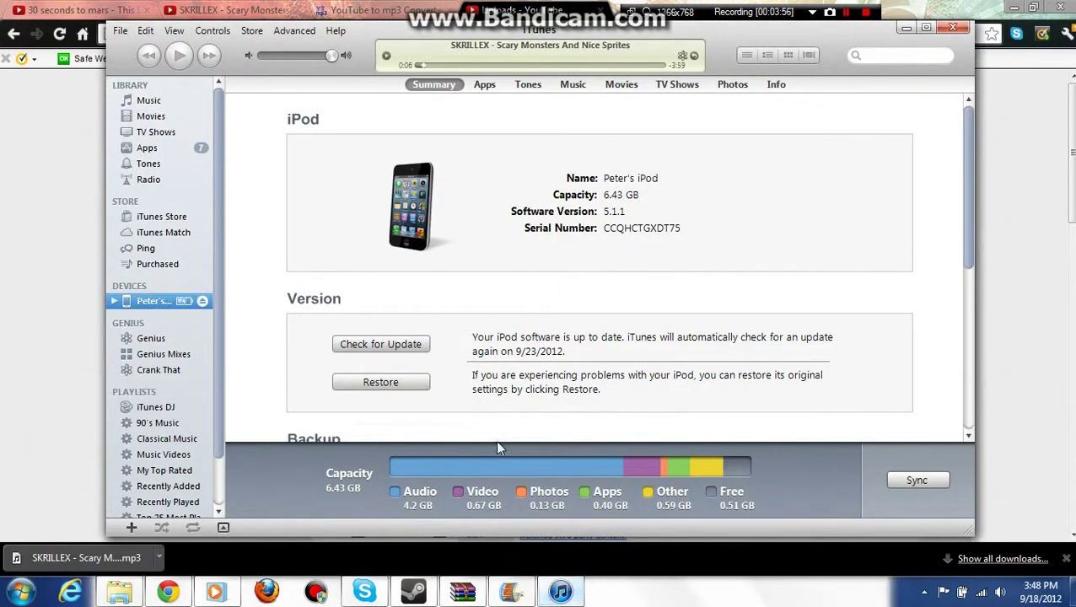
pyautogui.click(34, 297)
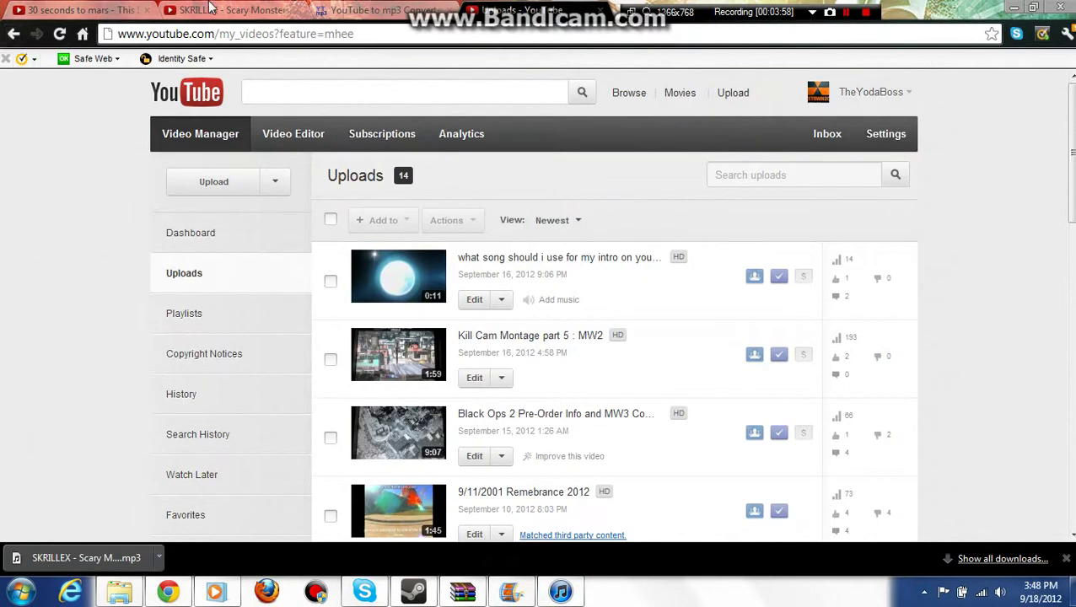
# Look at the open 30 seconds to mars album page and return to the SKRILLEX - Scary Monsters And Nice Sprites video page
pyautogui.click(234, 9)
pyautogui.click(77, 10)
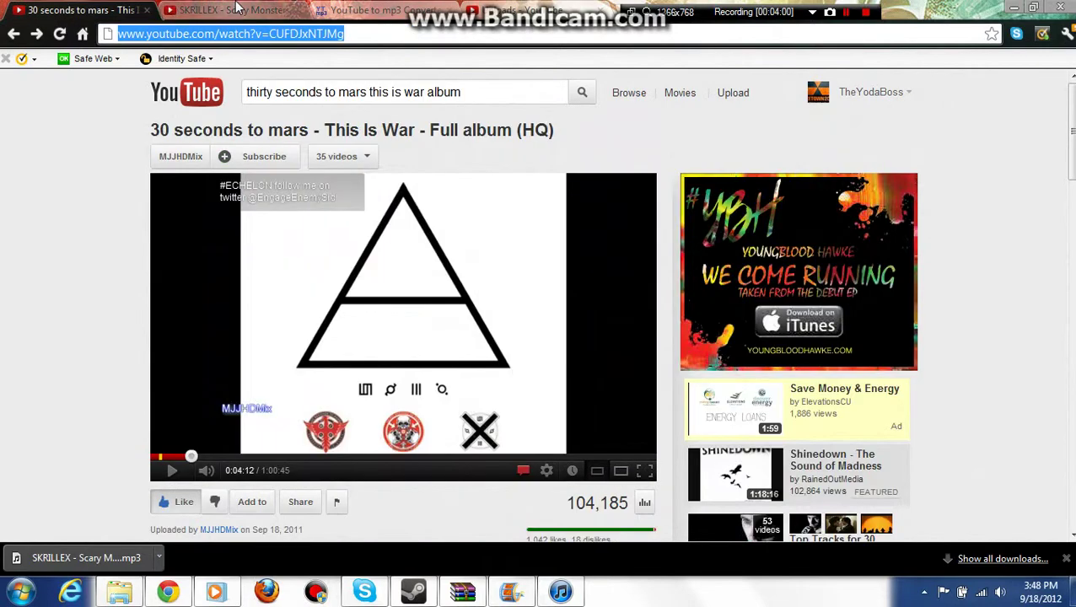
pyautogui.click(236, 9)
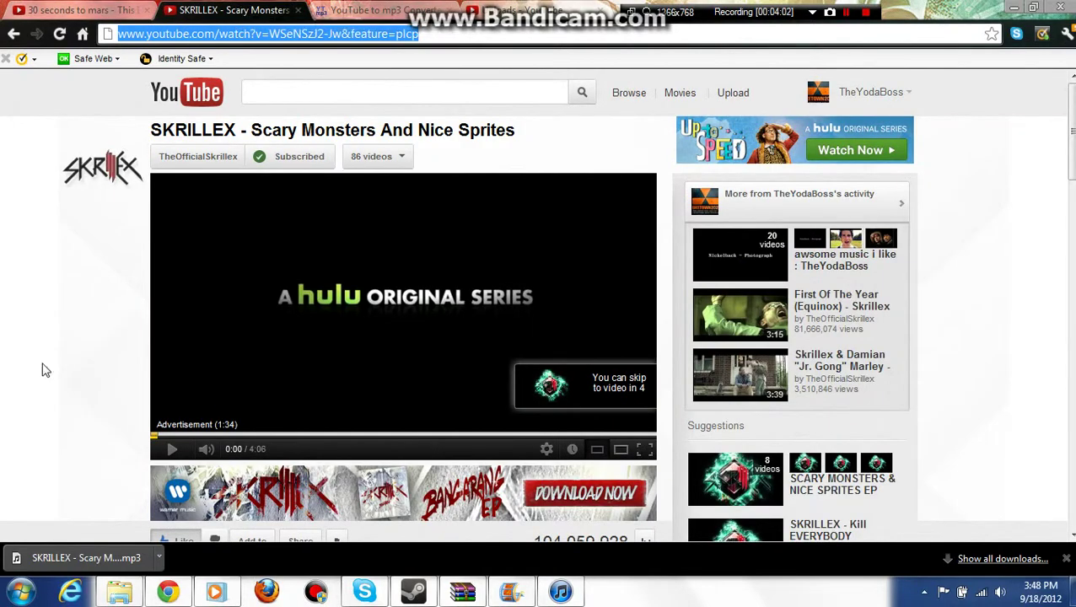
pyautogui.click(179, 593)
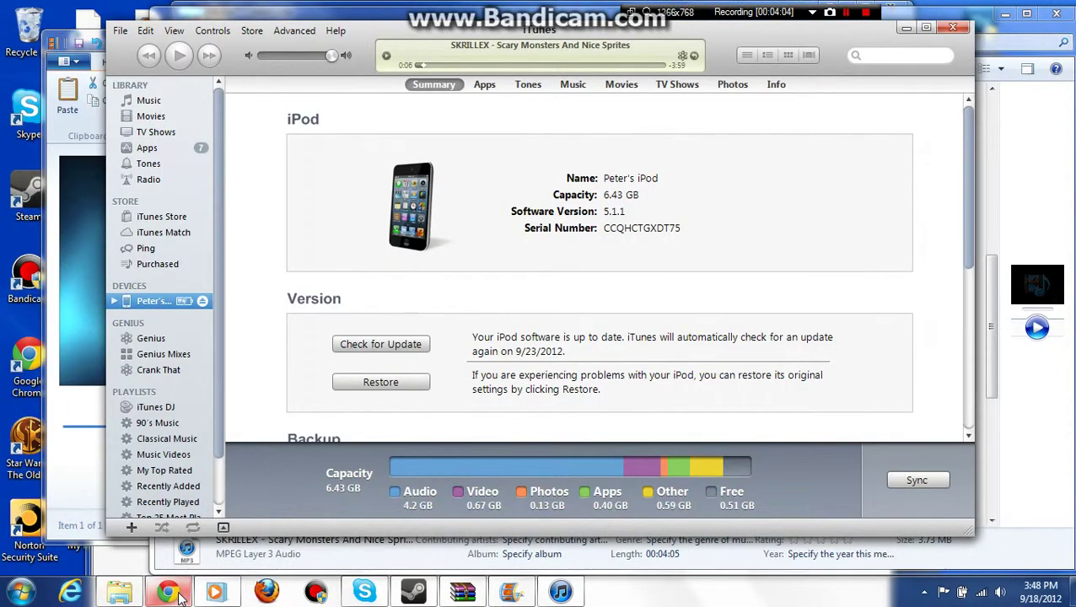
pyautogui.click(179, 594)
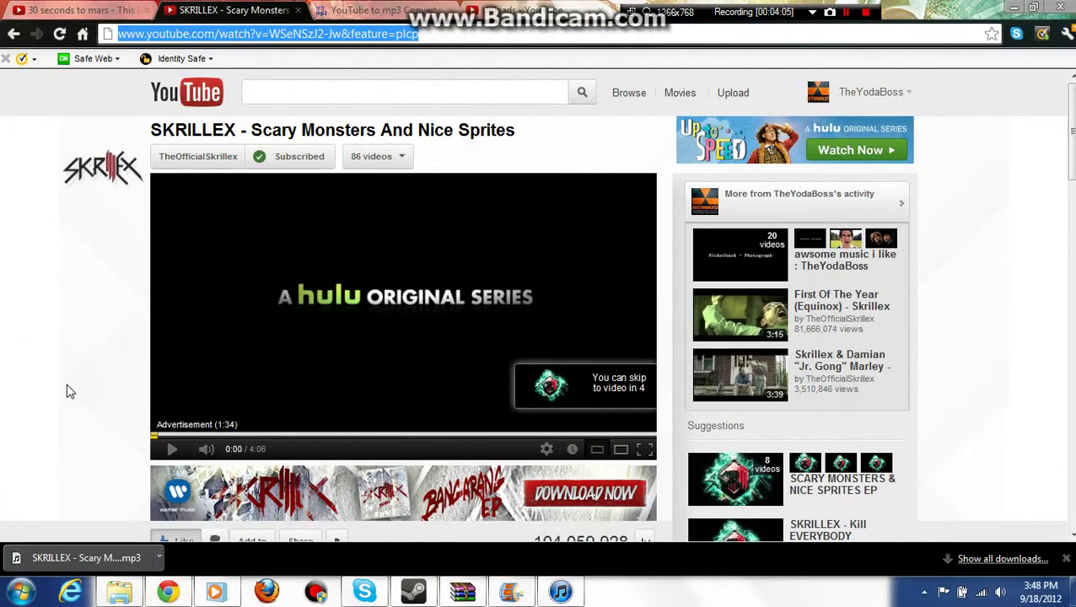